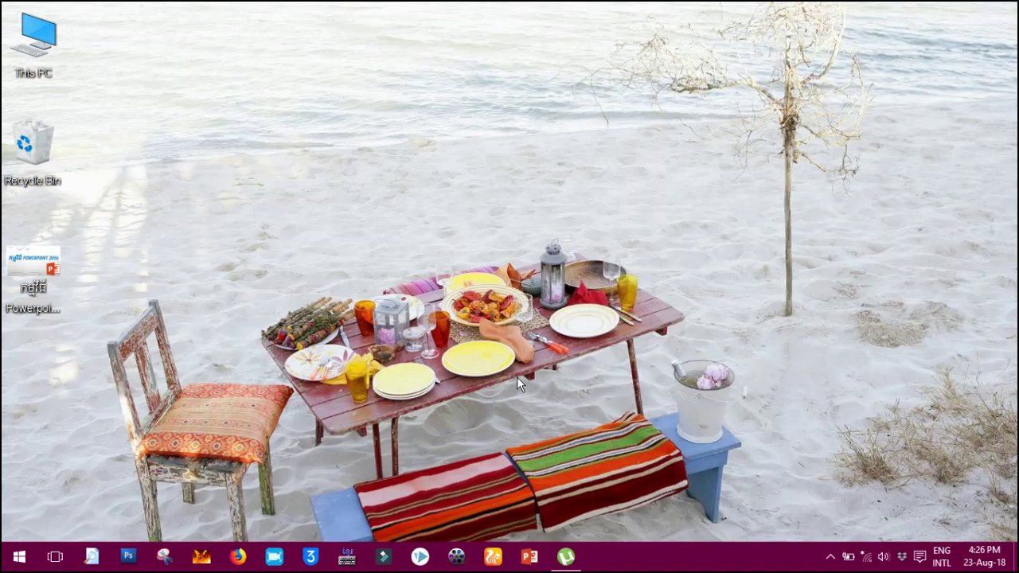
# - Open the Khmer PowerPoint 2016 lesson presentation from the desktop
pyautogui.doubleClick(19, 277)
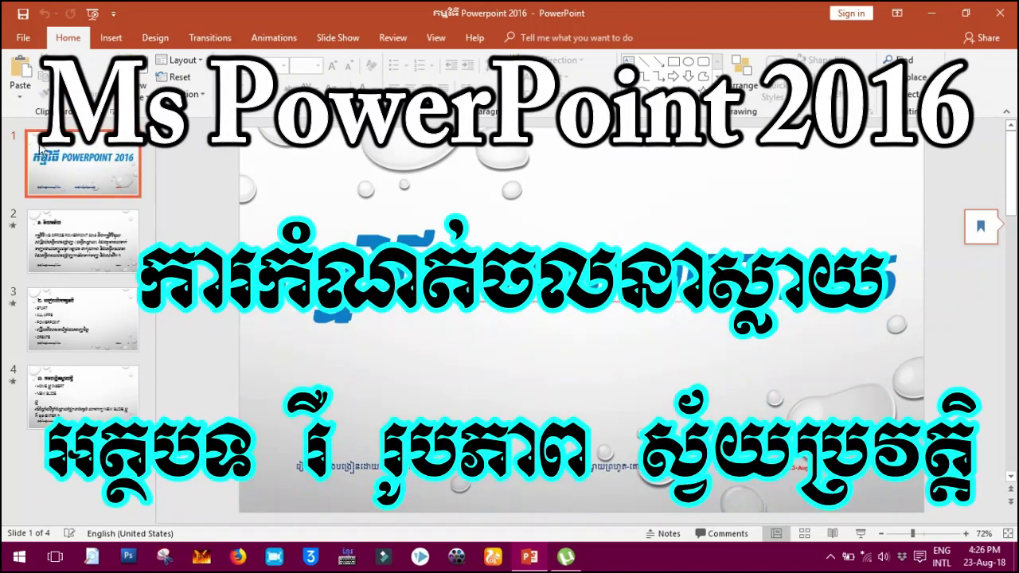
pyautogui.click(64, 318)
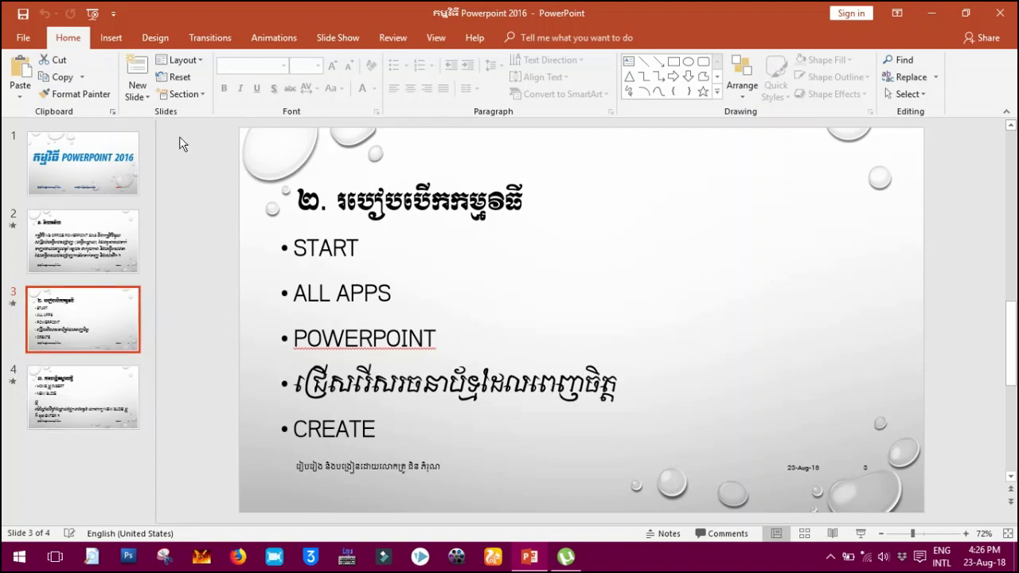
pyautogui.click(332, 256)
pyautogui.doubleClick(373, 249)
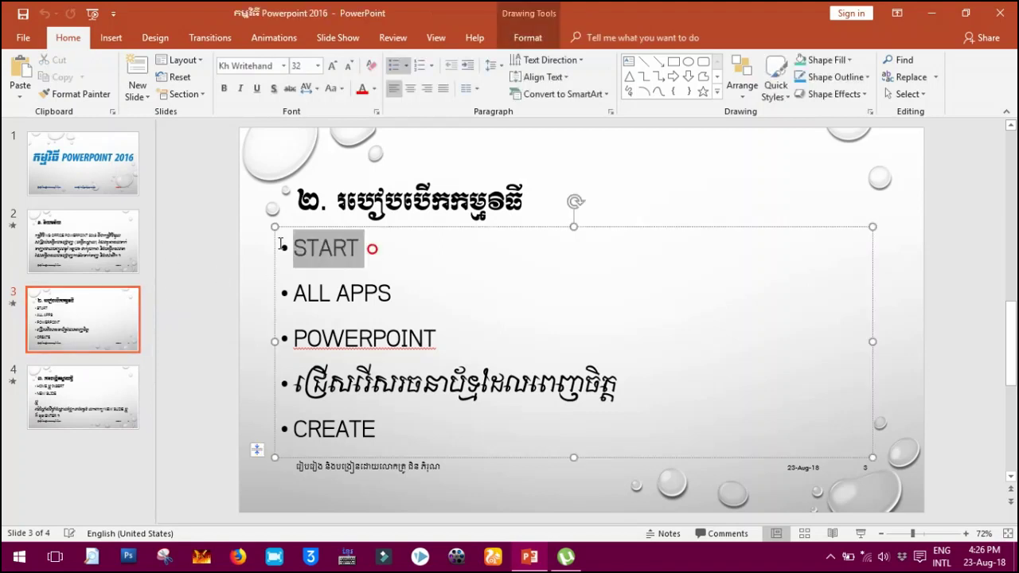
pyautogui.click(274, 38)
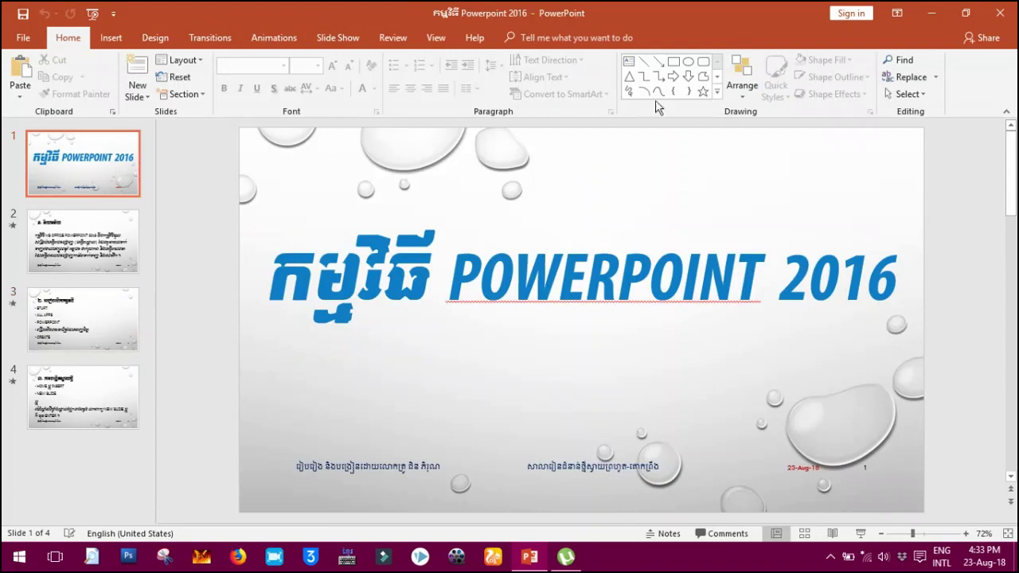
# - Apply a Wipe transition with 01.00 duration to the title slide
pyautogui.click(70, 166)
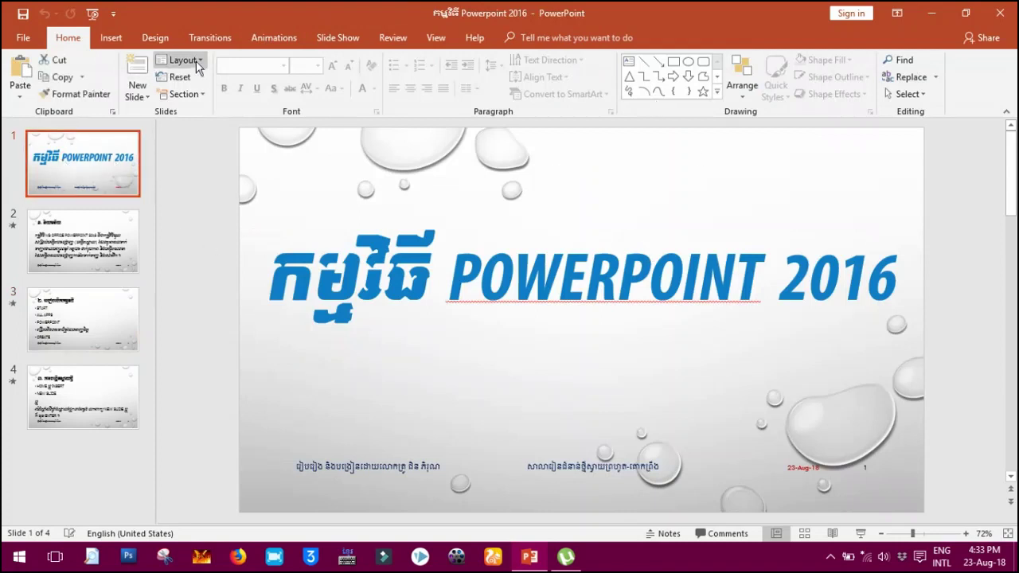
pyautogui.click(223, 45)
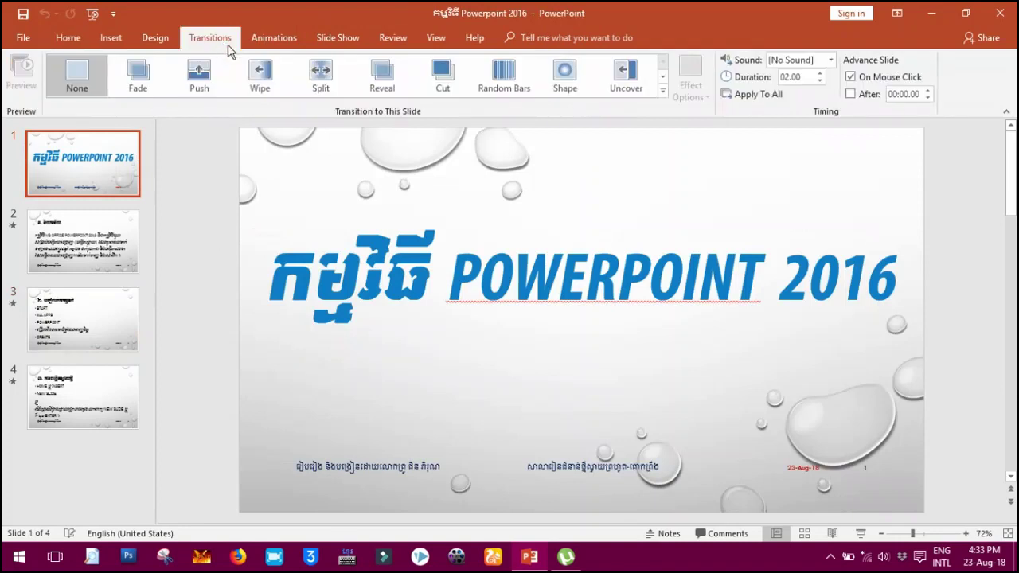
pyautogui.click(662, 90)
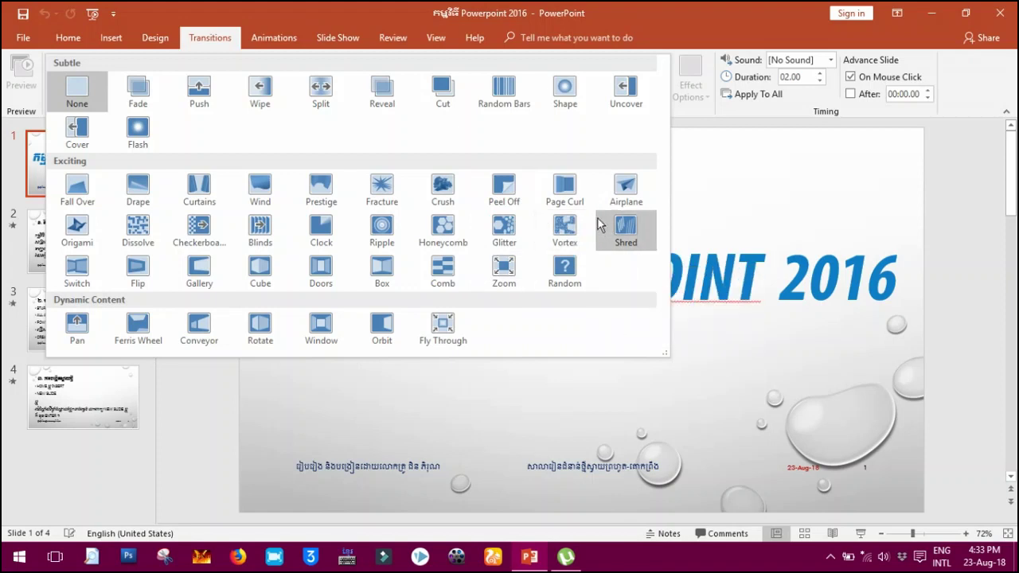
pyautogui.click(267, 90)
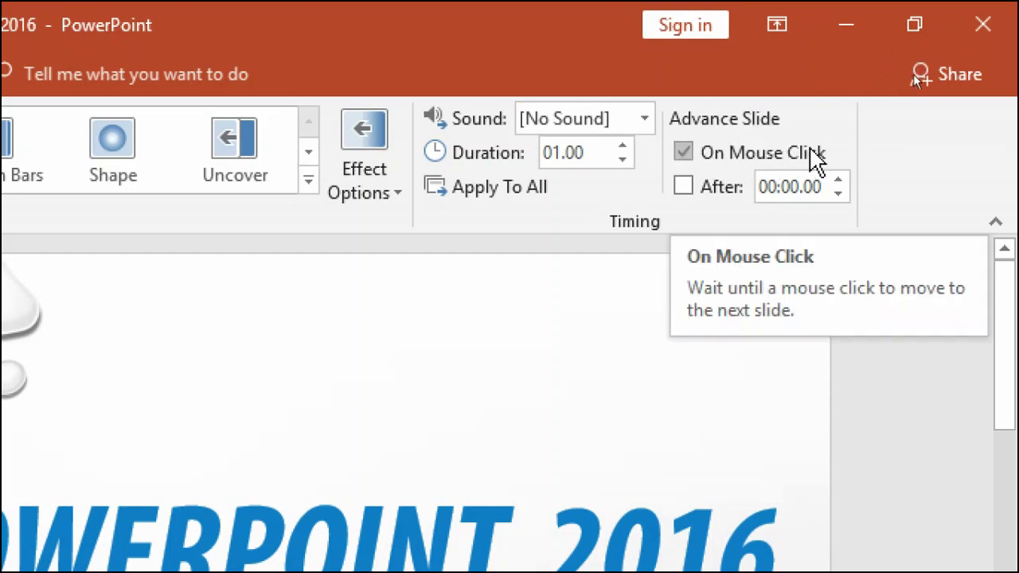
# - Switch the title slide from On Mouse Click to advancing automatically After 00:00.00
pyautogui.click(683, 153)
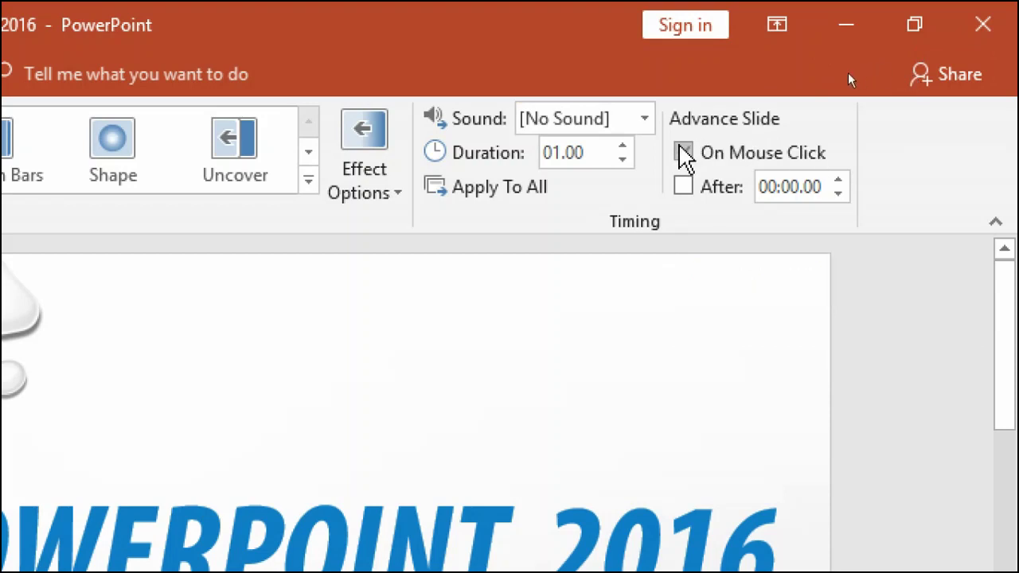
pyautogui.click(682, 188)
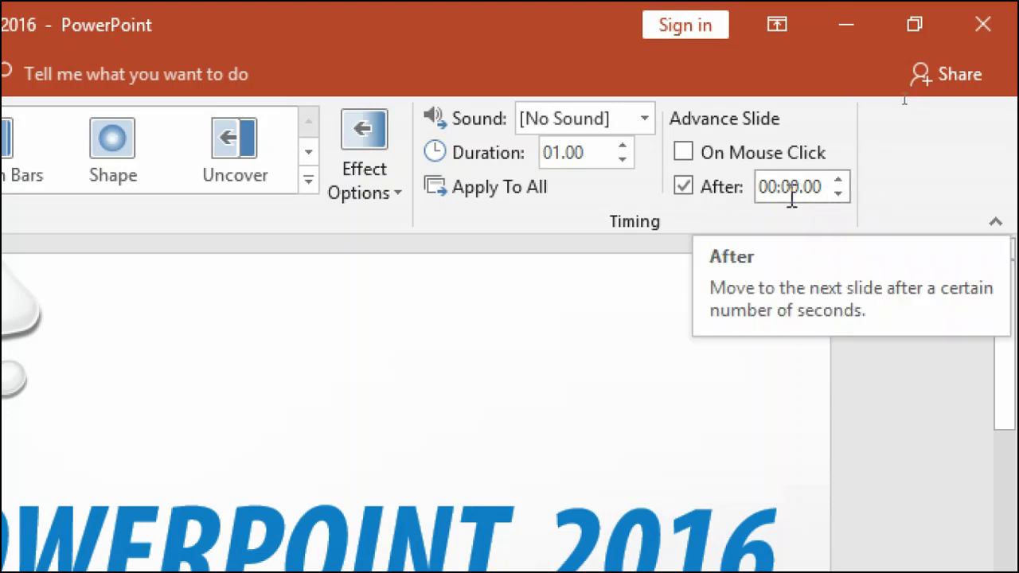
pyautogui.click(839, 180)
pyautogui.click(839, 180)
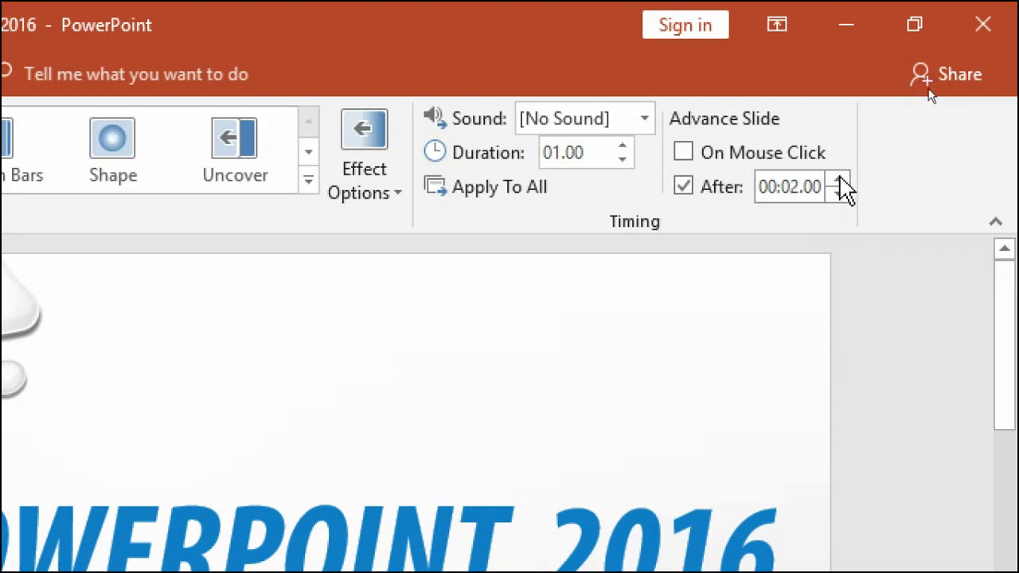
pyautogui.click(838, 193)
pyautogui.click(839, 194)
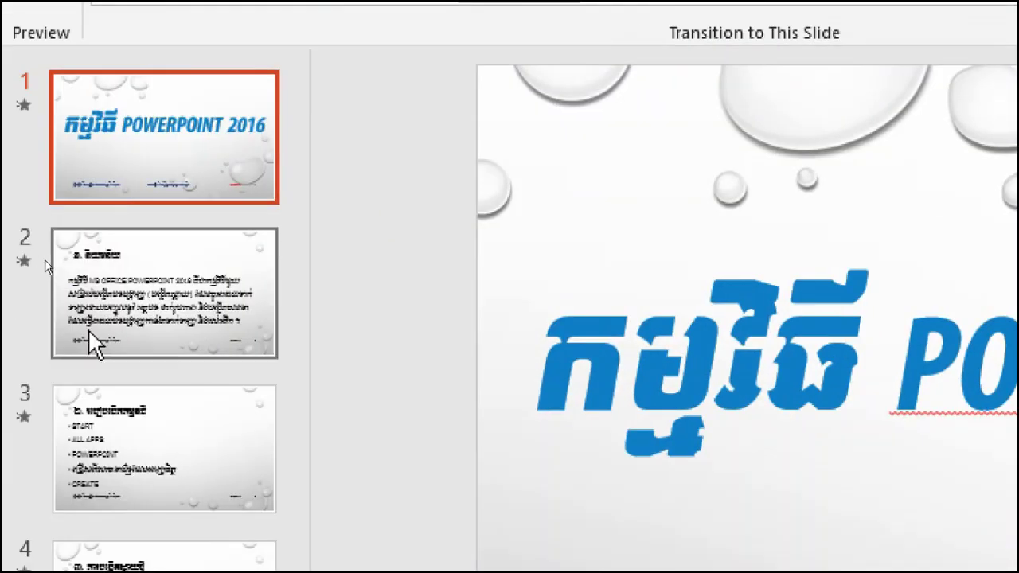
# - Set slide 2 to advance automatically after 00:03.00 instead of on mouse click
pyautogui.click(89, 325)
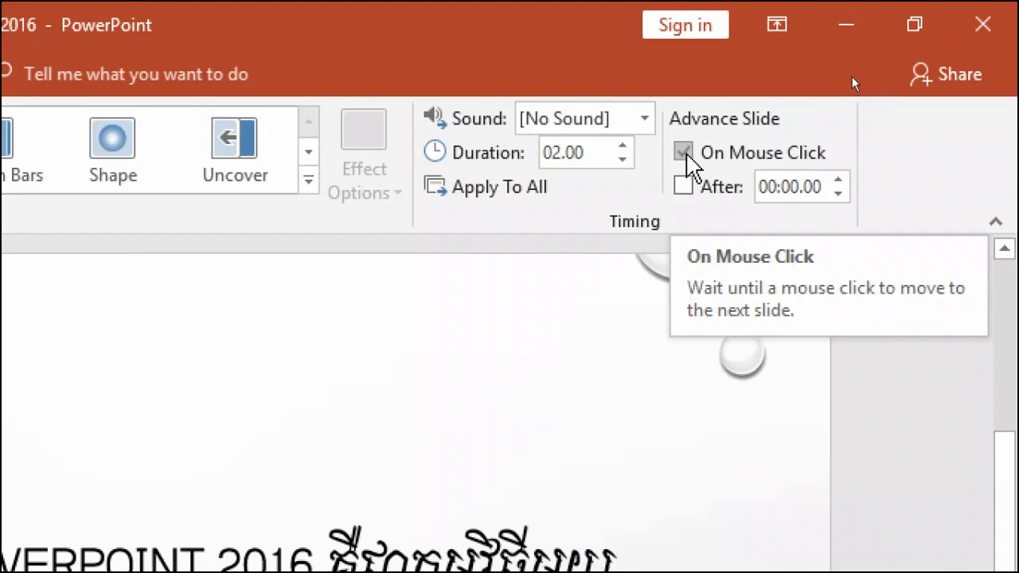
pyautogui.click(683, 153)
pyautogui.click(684, 186)
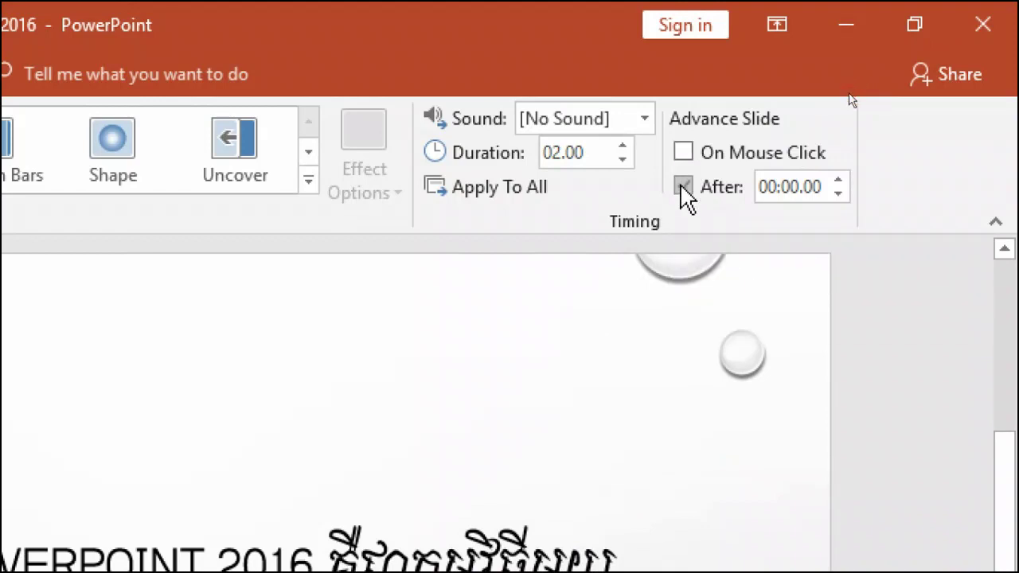
pyautogui.click(838, 181)
pyautogui.click(837, 180)
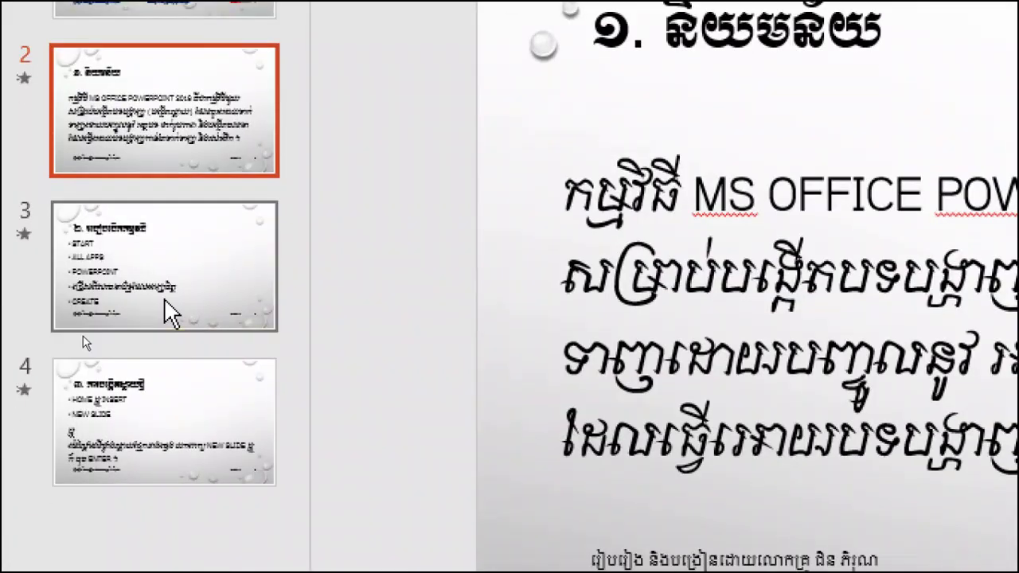
# - Make slides 3 and 4 advance with After instead of On Mouse Click
pyautogui.click(166, 301)
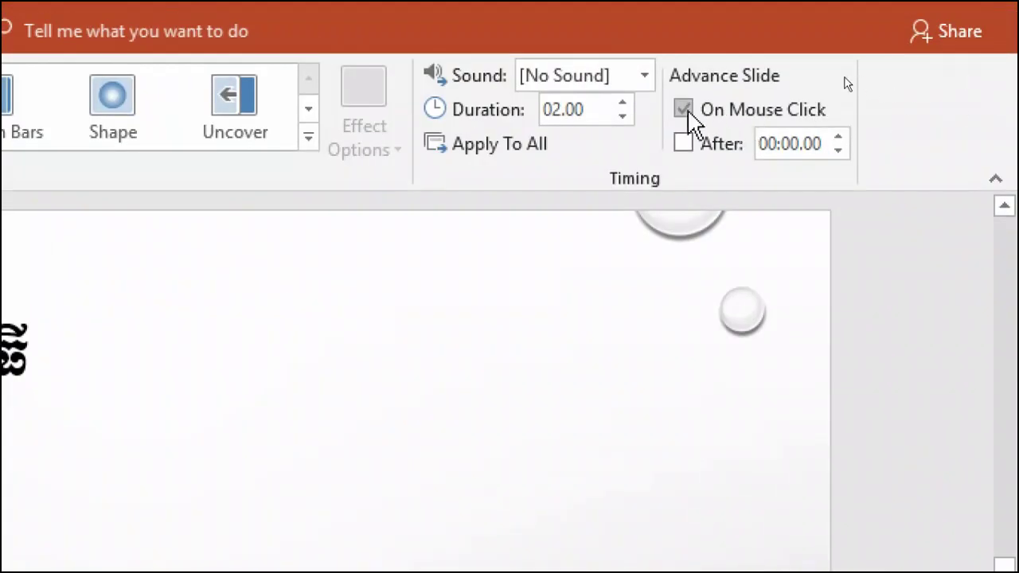
pyautogui.click(683, 110)
pyautogui.click(682, 144)
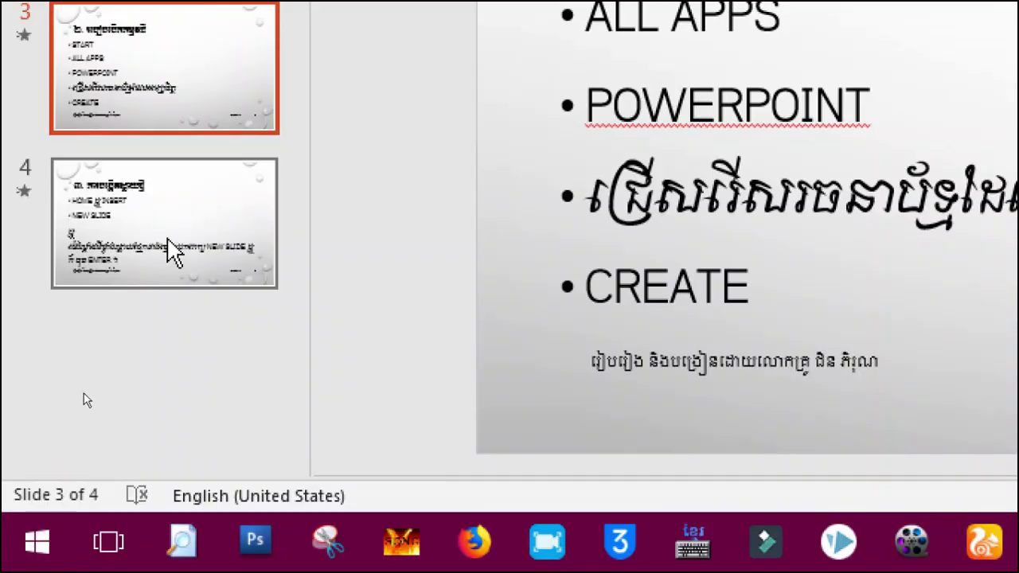
pyautogui.click(170, 227)
pyautogui.click(683, 97)
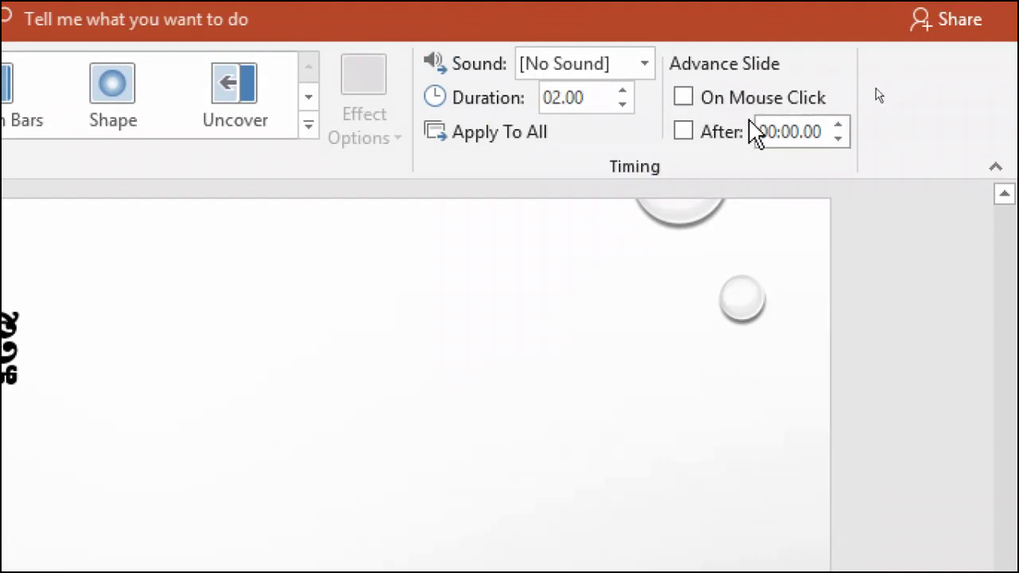
pyautogui.click(688, 137)
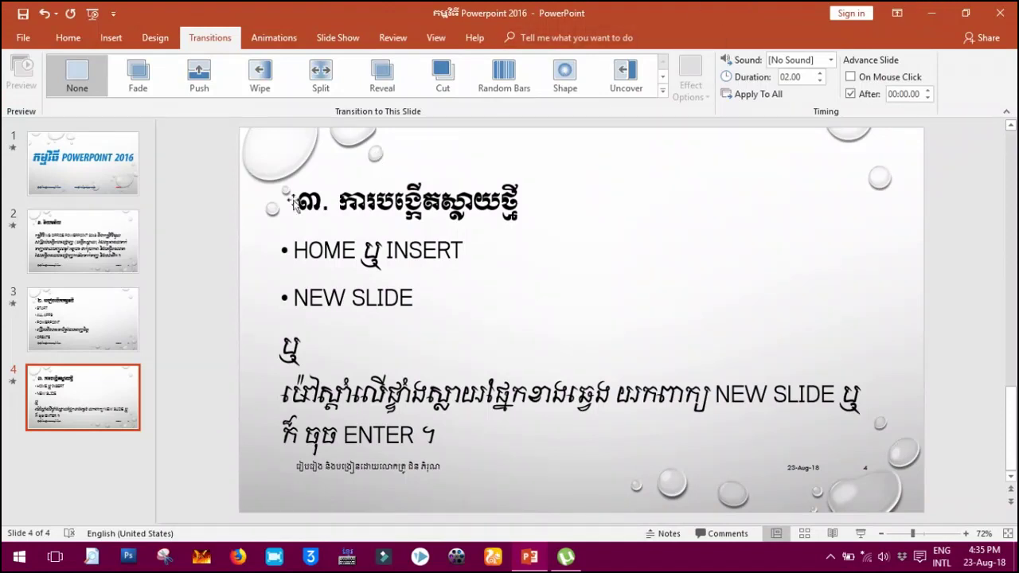
# - Play the four-slide show from the beginning, then return to editing slide 3
pyautogui.click(80, 163)
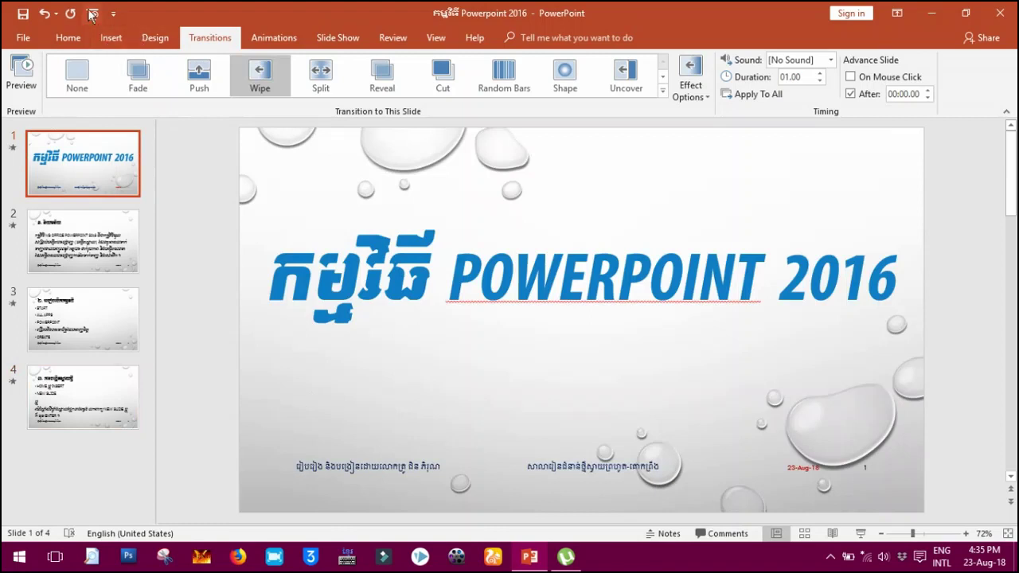
pyautogui.click(91, 14)
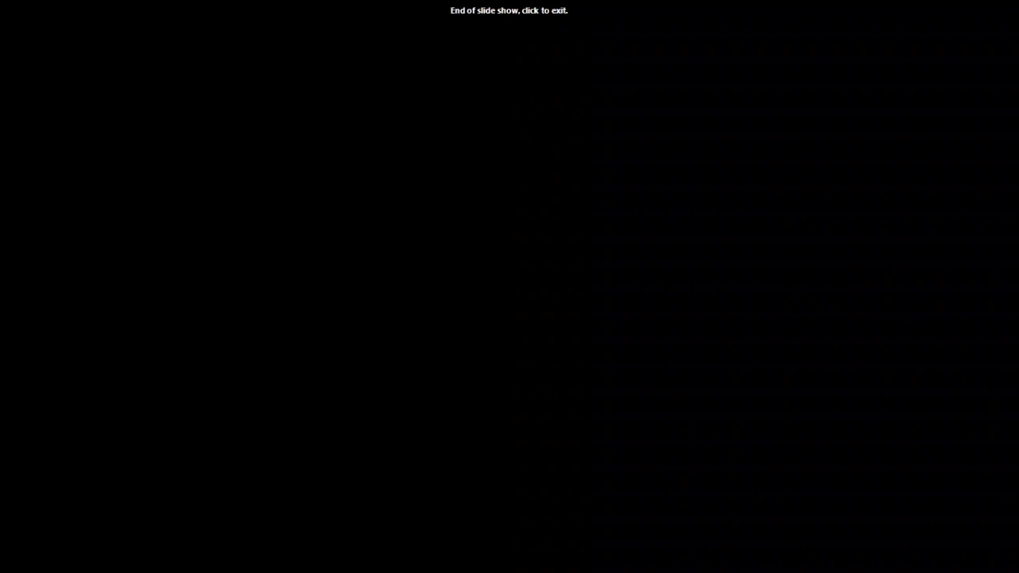
pyautogui.click(92, 16)
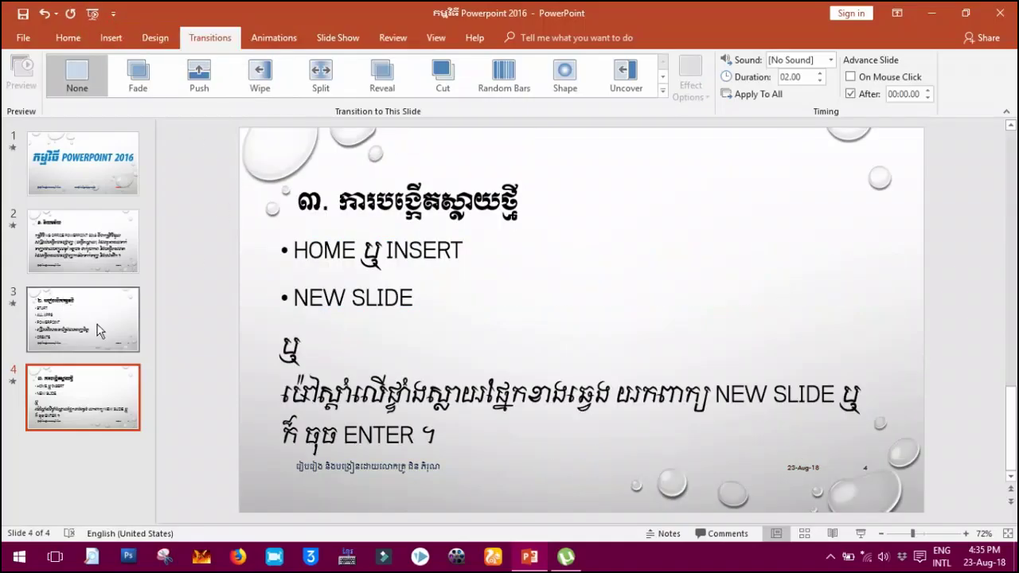
pyautogui.click(98, 328)
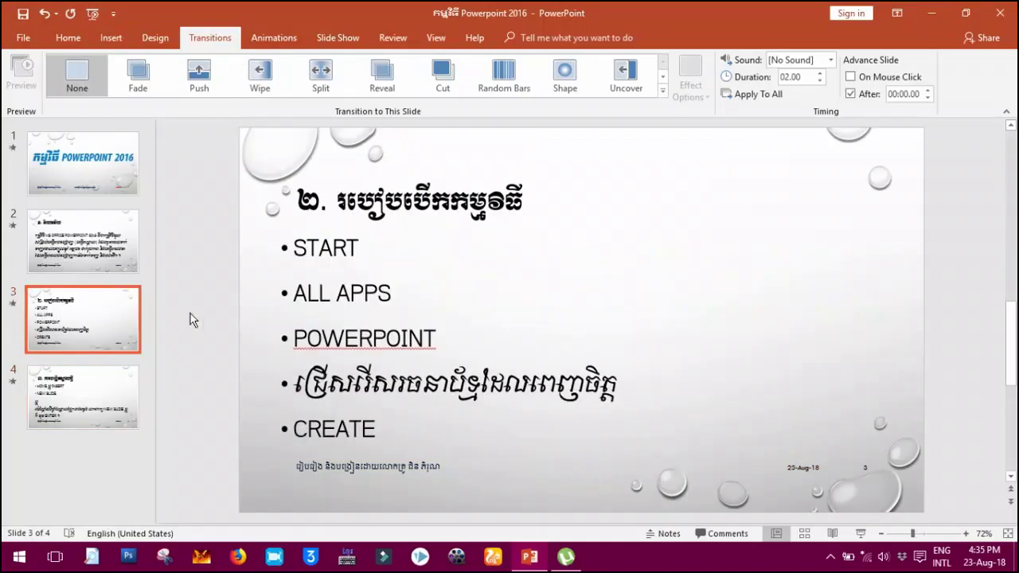
# - Show the Split animation settings for slide 3's five-item bullet list
pyautogui.click(273, 37)
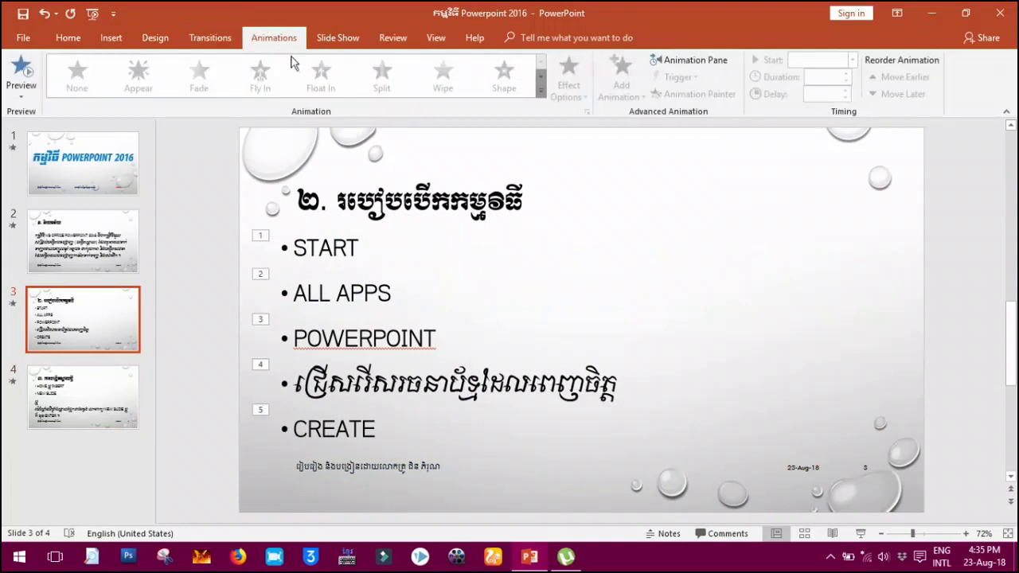
pyautogui.click(317, 246)
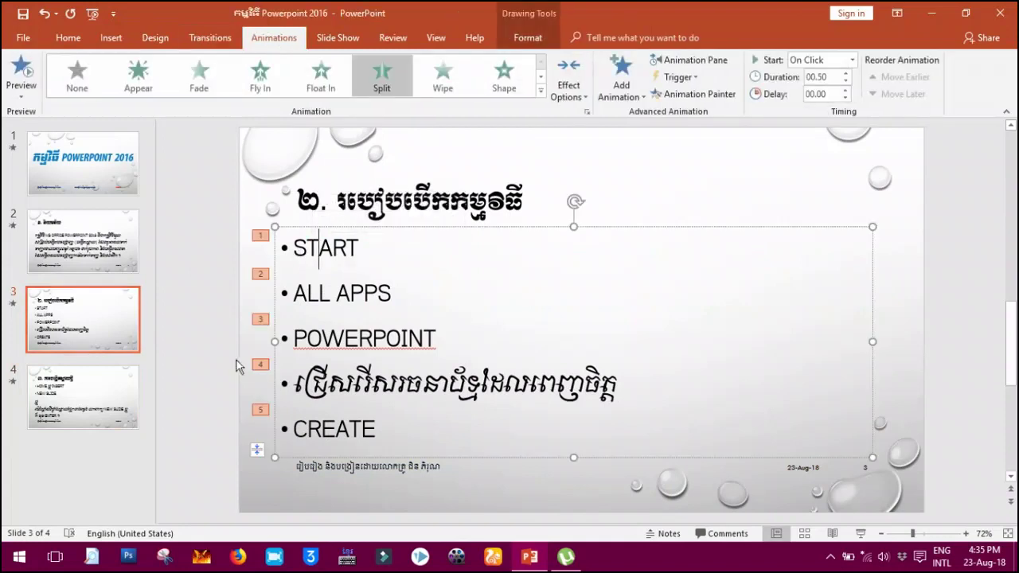